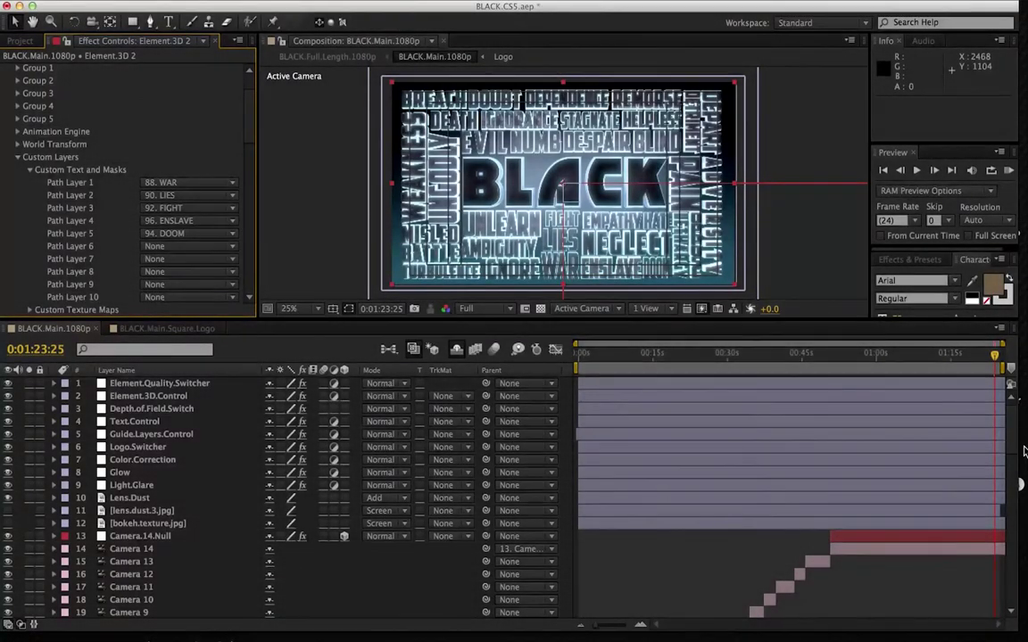
Select Element.3D 1 and expand Custom Layers to show its AMBIGUITY, UNLEARN, IGNORE, BATTLE and TURBULENCE layers.
left_click_drag(1016, 393, 1019, 538)
scroll(339, 486, "down", 5)
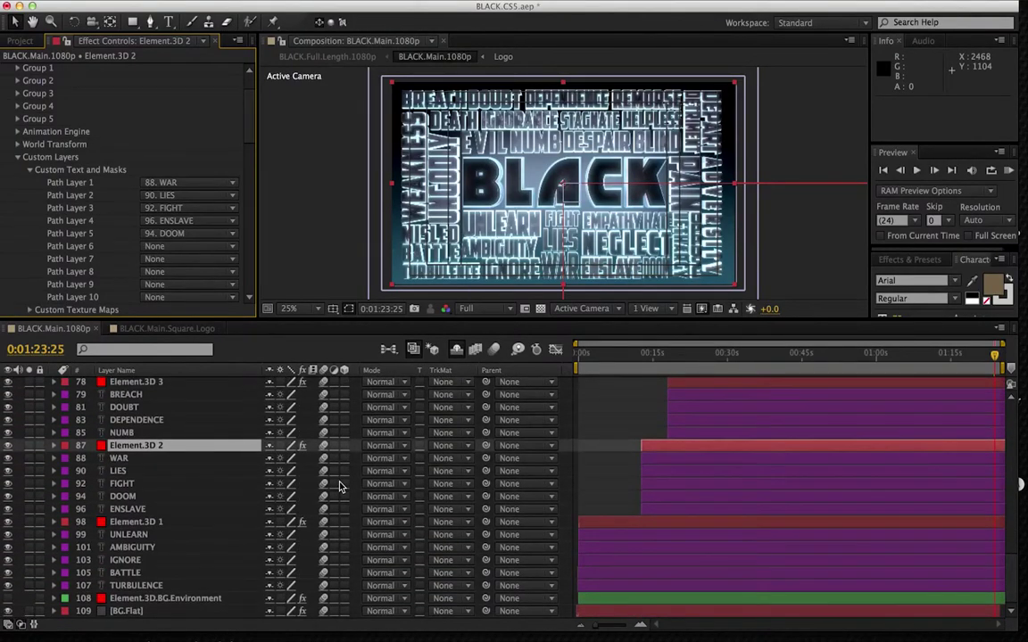
left_click(130, 527)
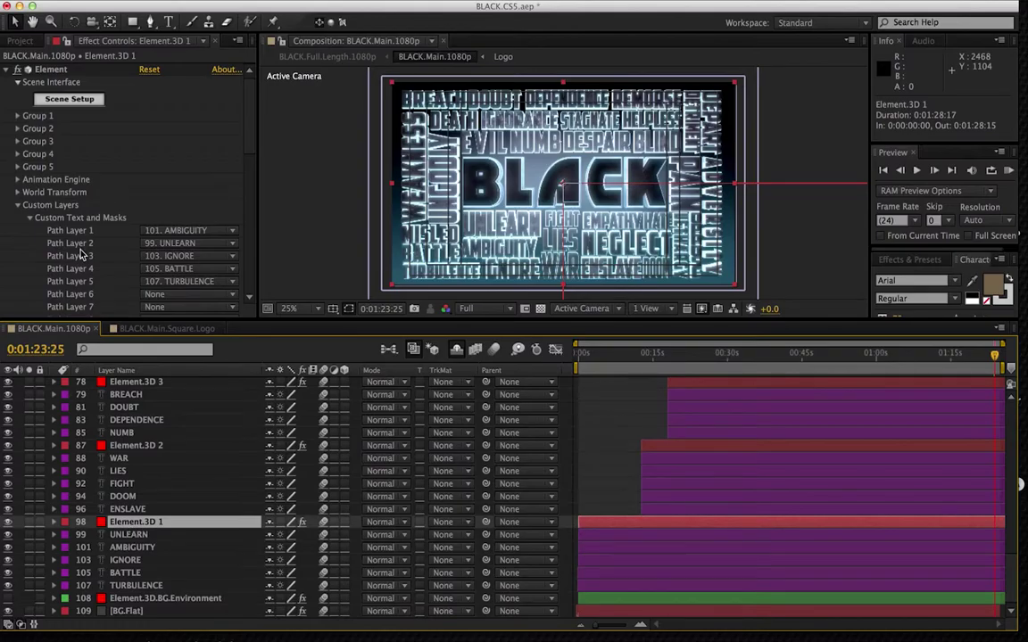
left_click(16, 206)
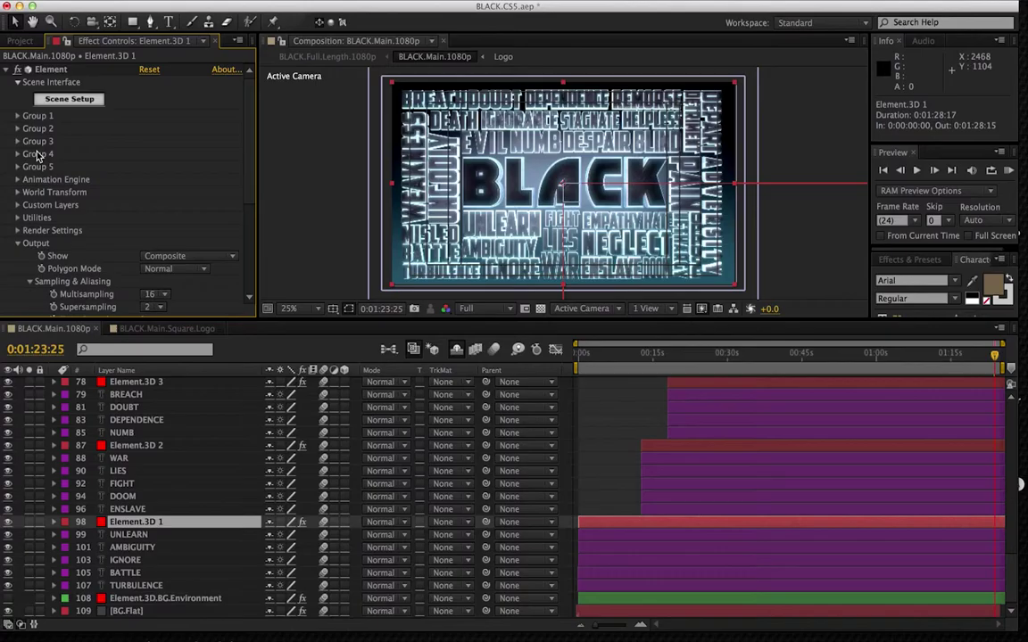
left_click(16, 206)
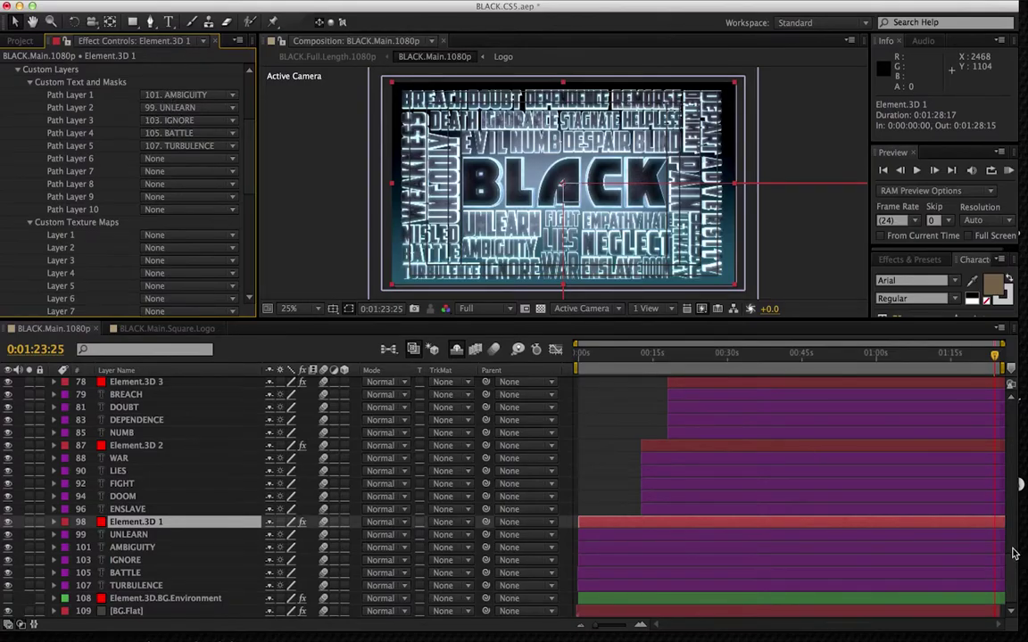
Turn on draft quality in Element.Quality.Switcher and switch off Element.3D.ON to hide the word cloud.
key("KP_1")
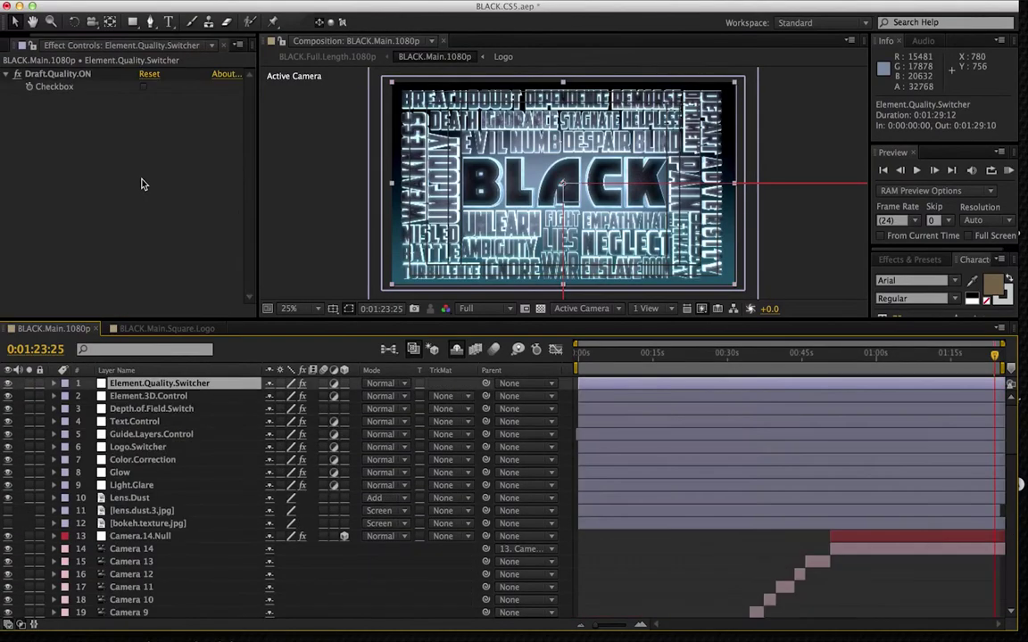
left_click(129, 78)
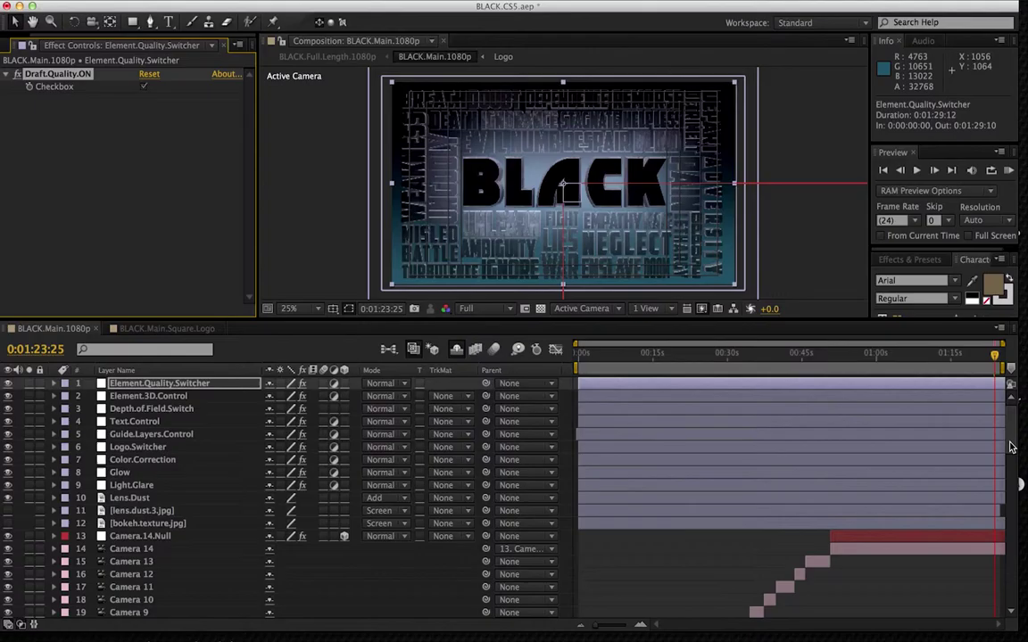
scroll(1011, 446, "down", 8)
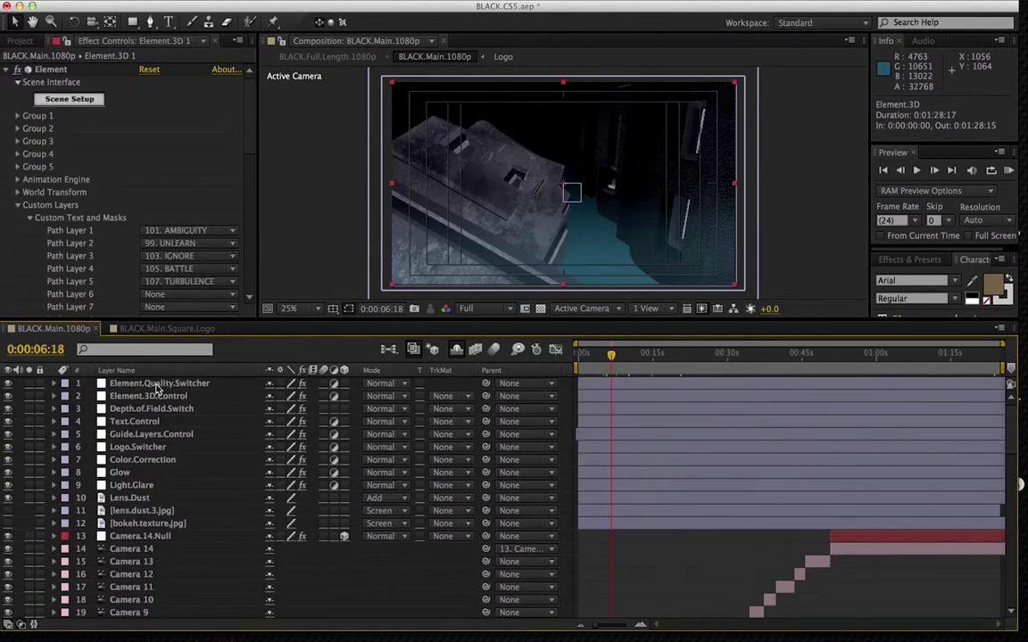
left_click(146, 397)
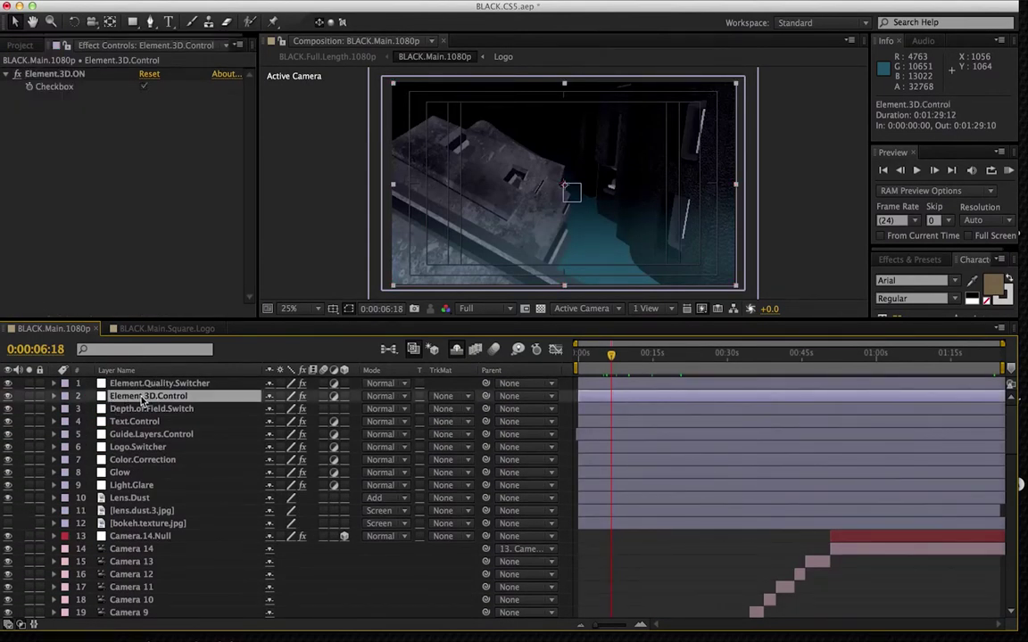
left_click(143, 87)
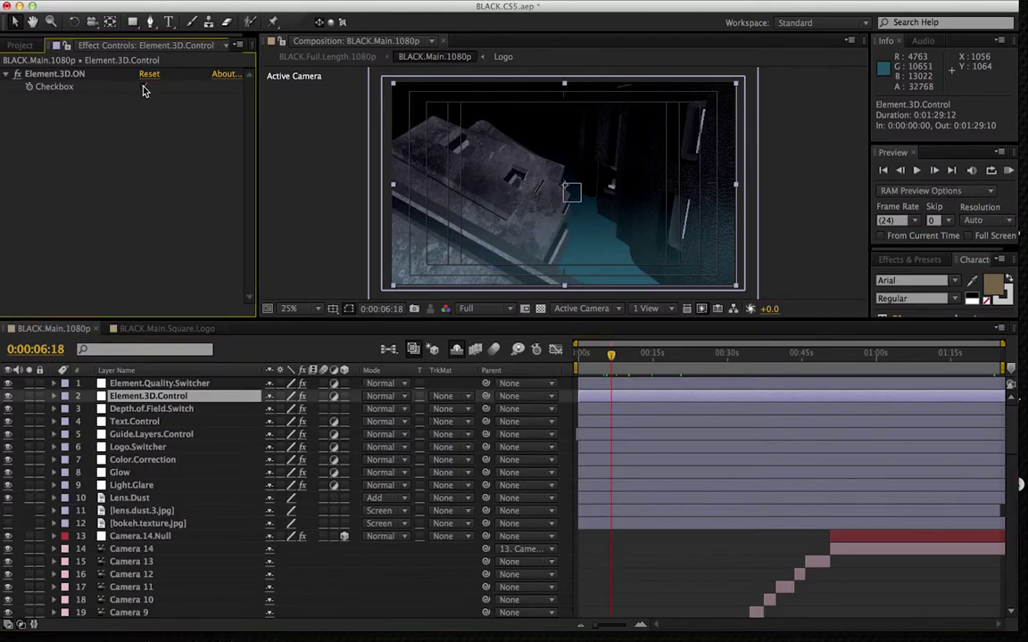
left_click(143, 87)
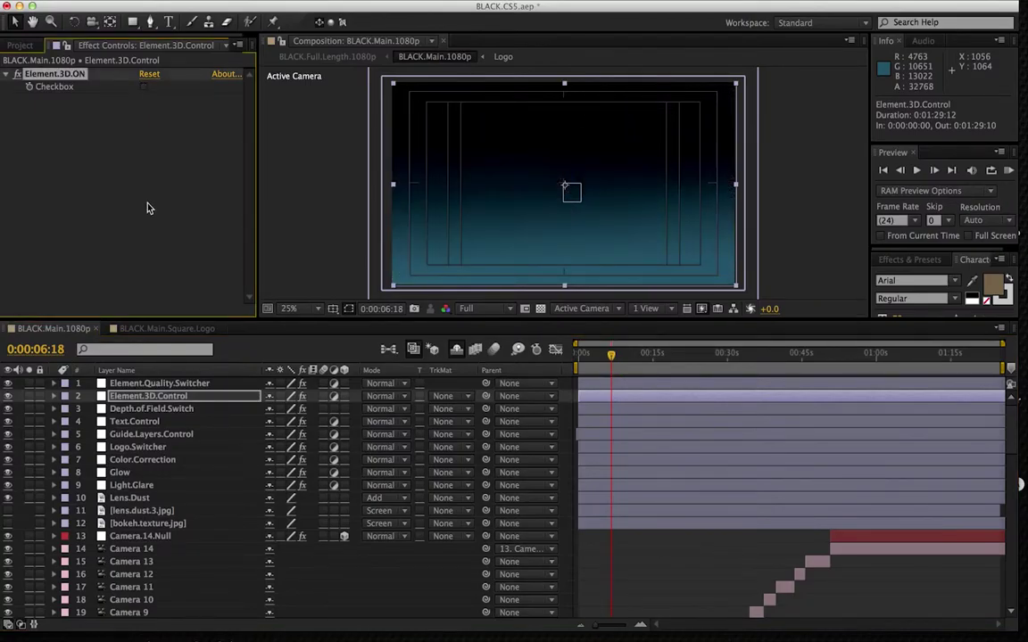
Enable Text.ON and Guide.Layer.ON to show the flat words with coloured guides.
left_click(141, 425)
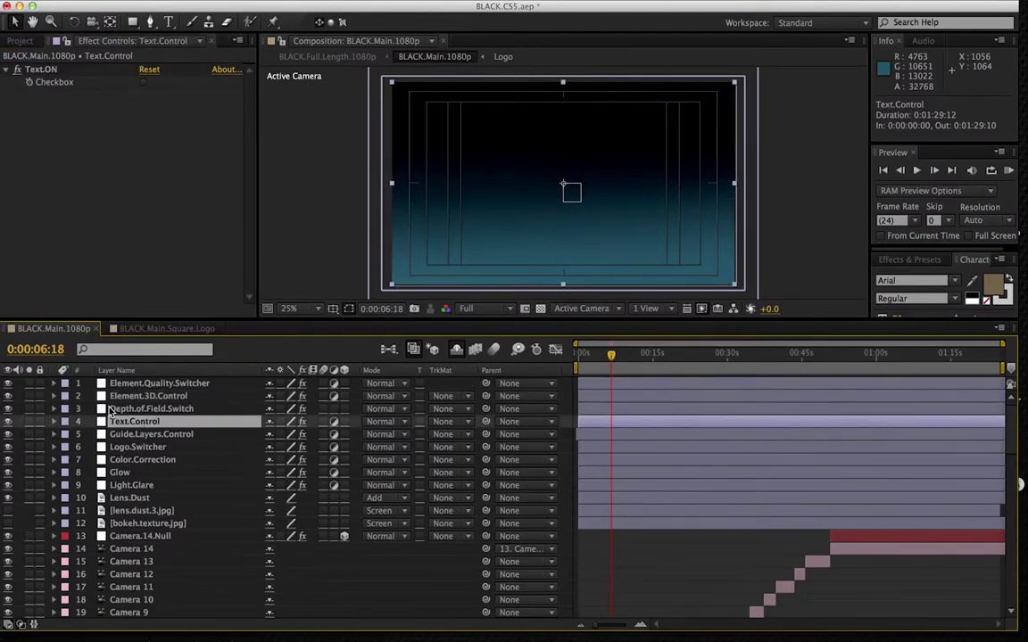
left_click(143, 82)
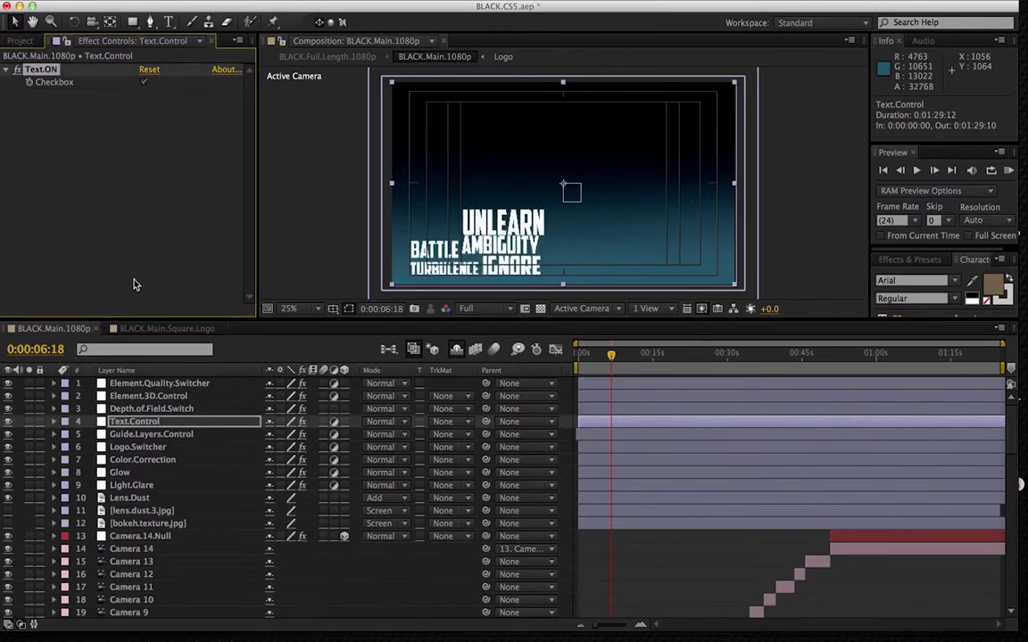
left_click(130, 433)
left_click(142, 85)
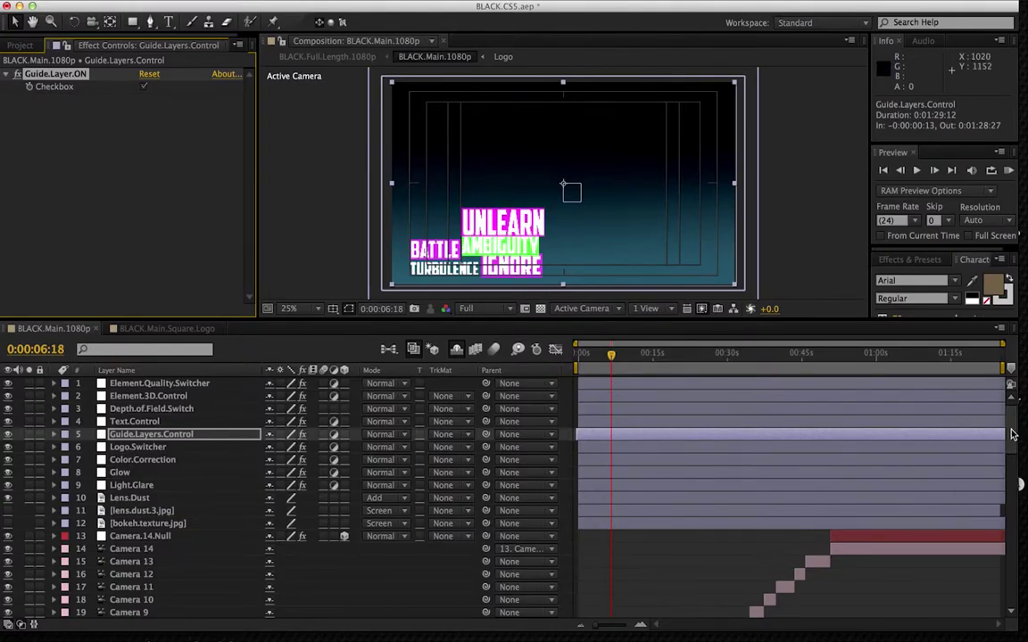
Retype the UNLEARN text layer as RELEARN by replacing UN with RE.
left_click_drag(1016, 446, 1022, 602)
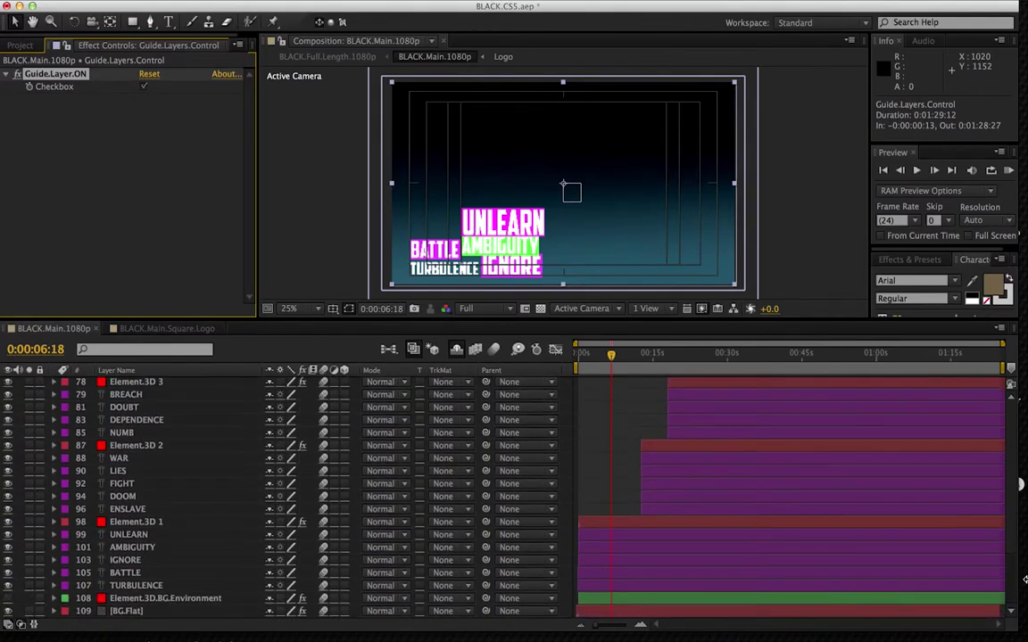
left_click(138, 543)
left_click(139, 537)
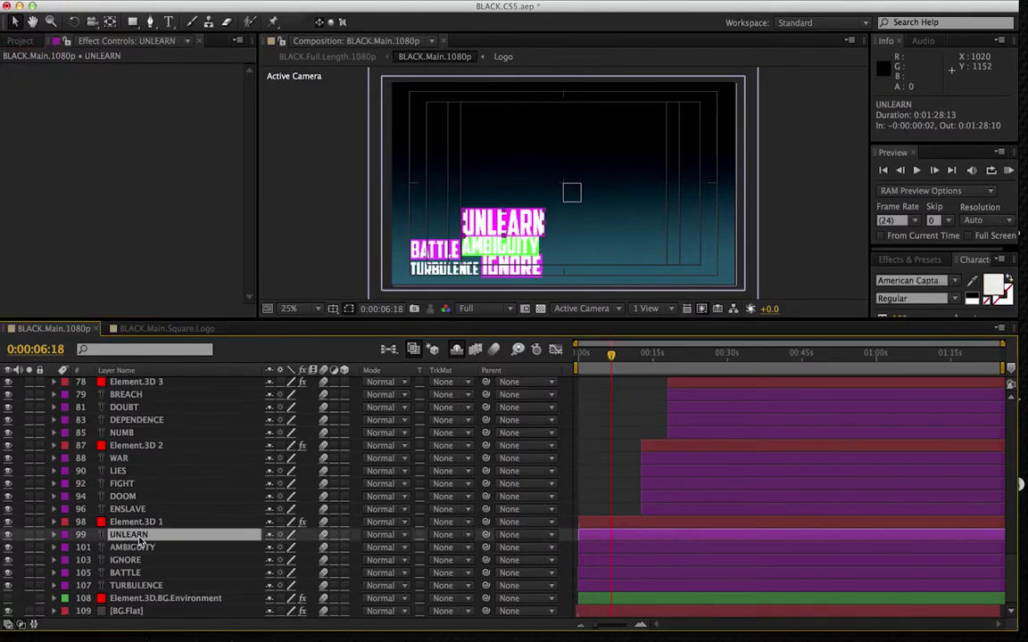
double_click(139, 538)
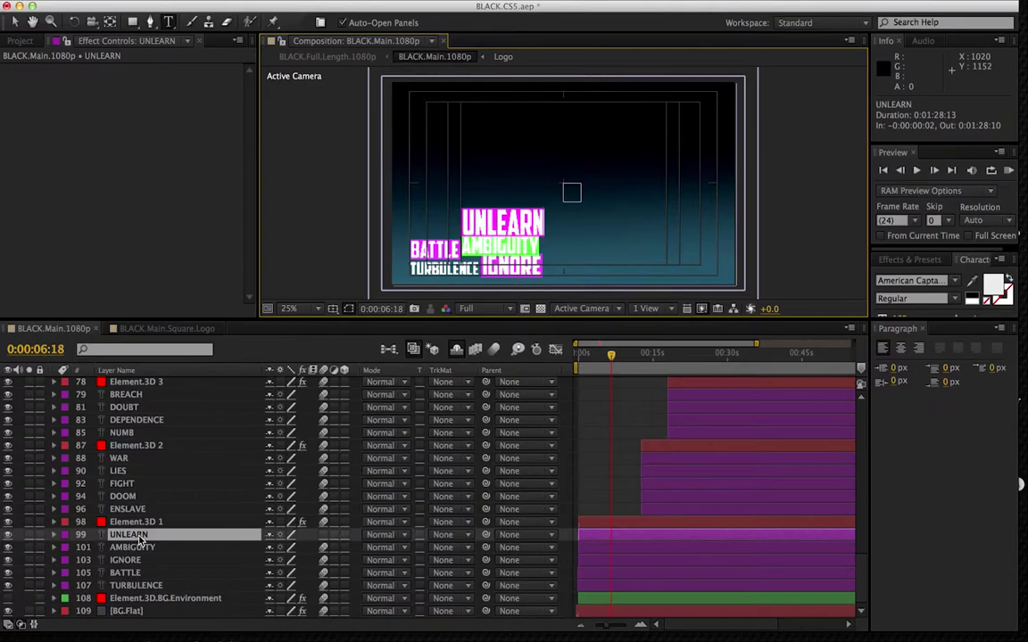
key("BackSpace")
key("BackSpace")
type("RE")
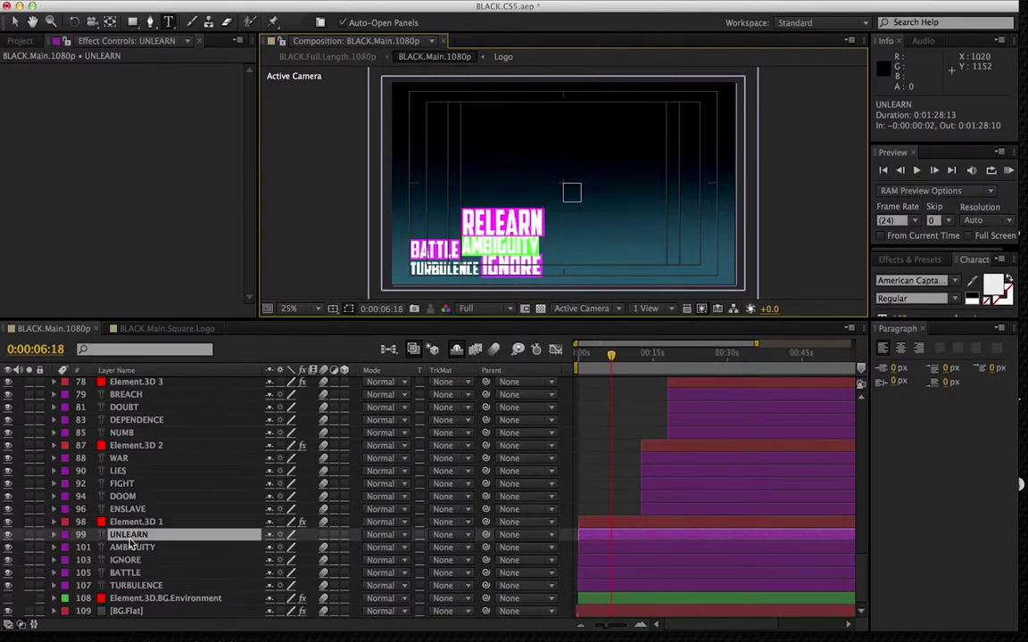
key("ctrl+Down")
left_click_drag(860, 590, 860, 444)
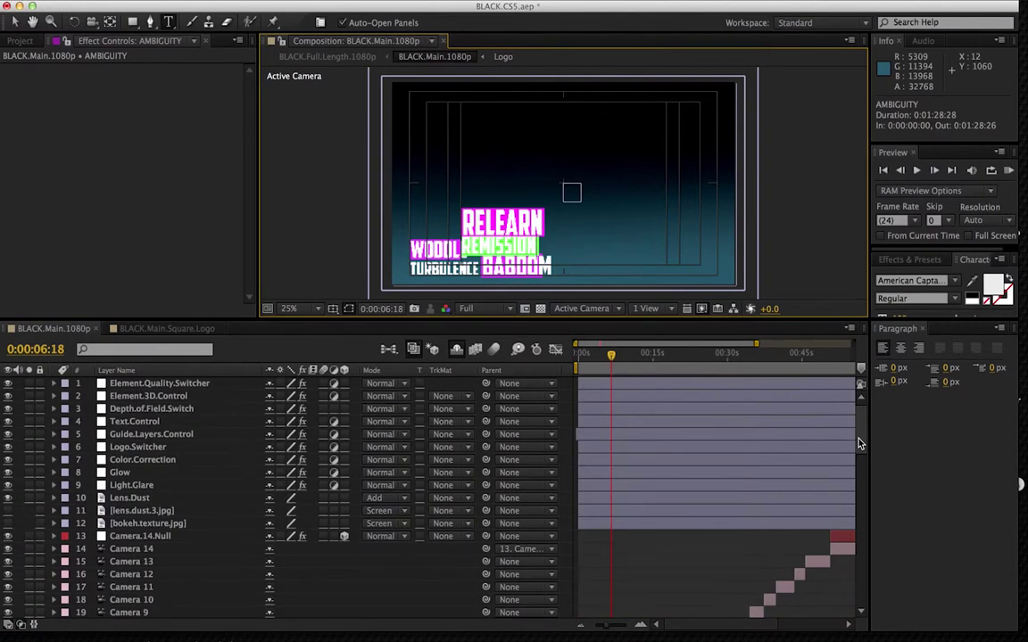
Turn off Text.ON and Guide.Layer.ON and re-enable Element.3D.ON to render RELEARN and REMISSION in 3D.
left_click(177, 383)
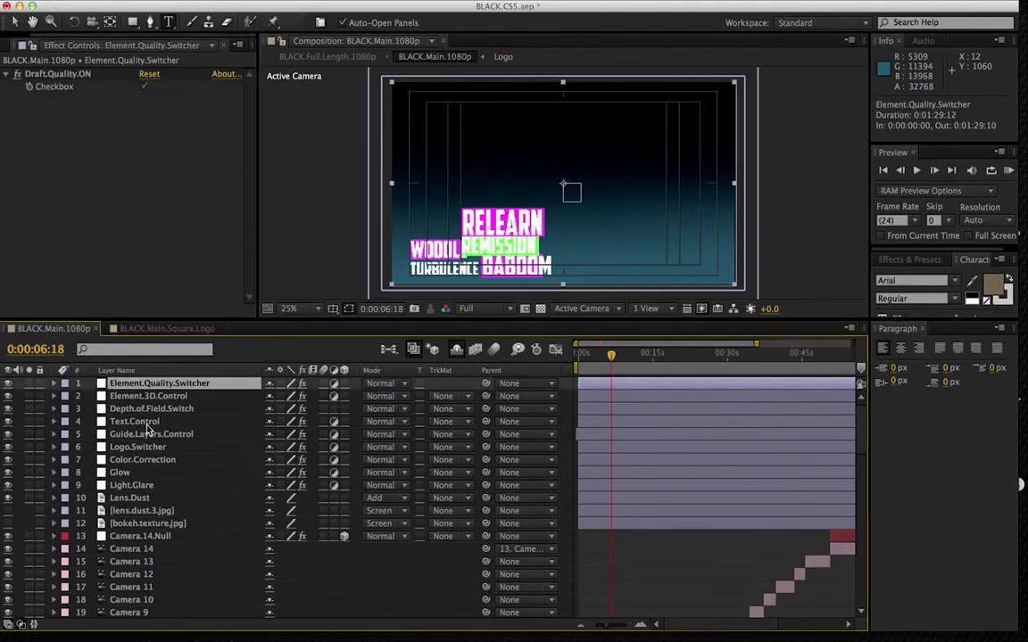
left_click(150, 421)
left_click(136, 81)
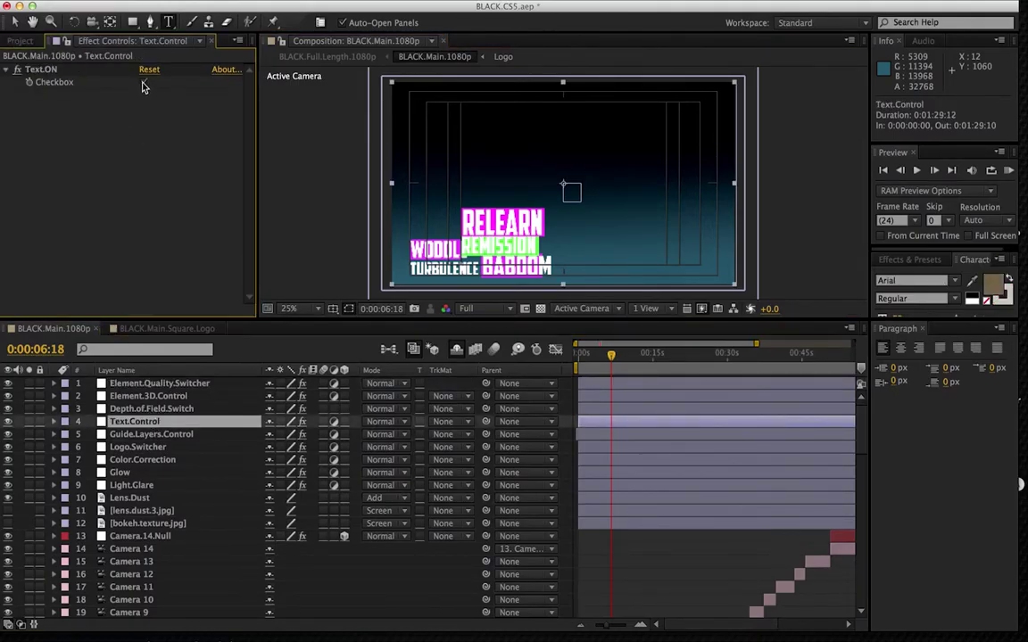
left_click(147, 434)
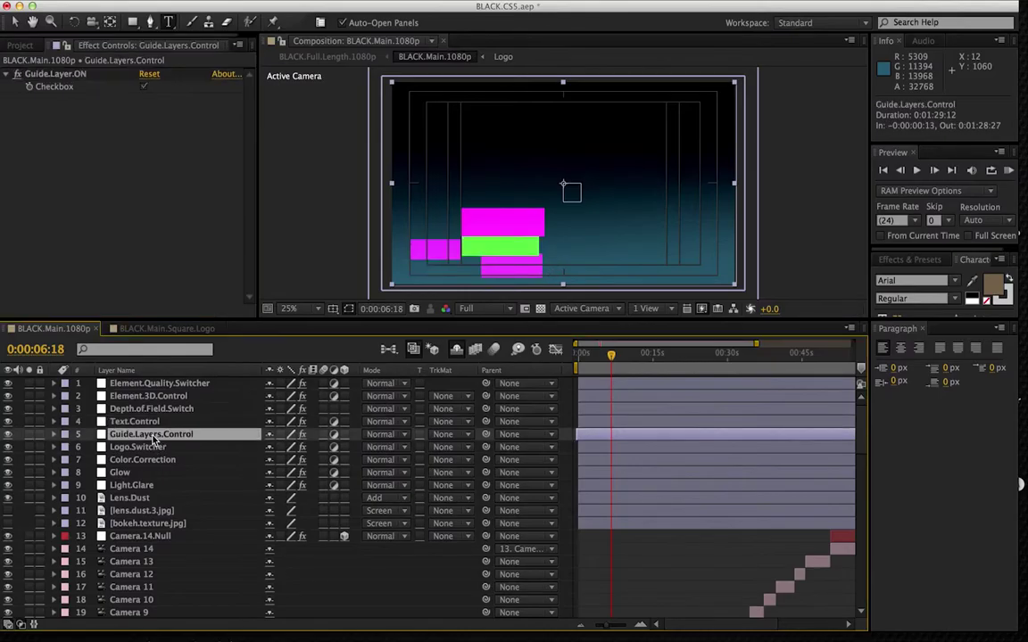
left_click(140, 87)
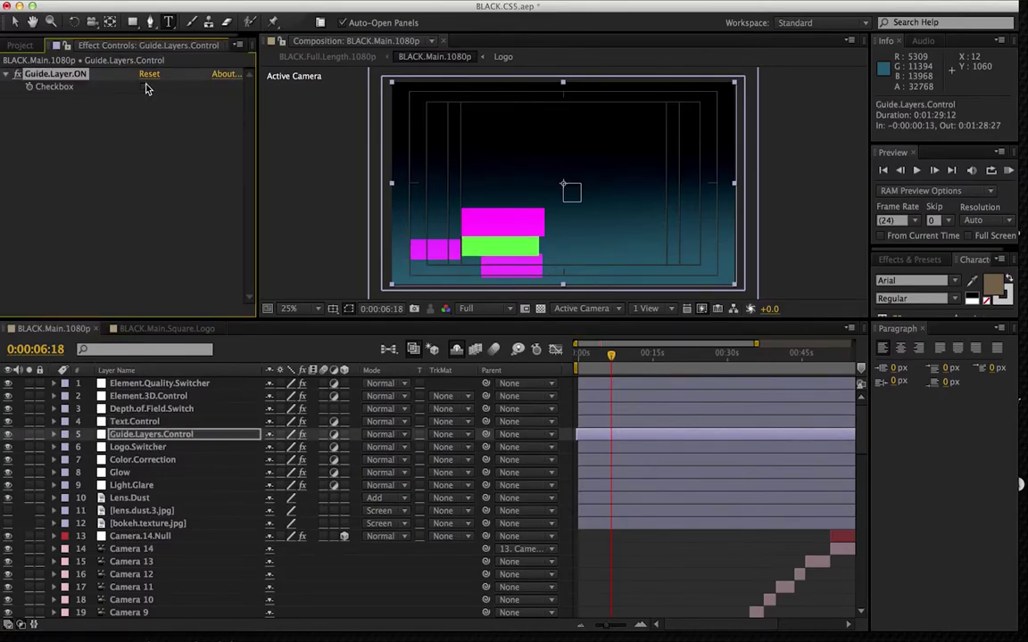
left_click(148, 399)
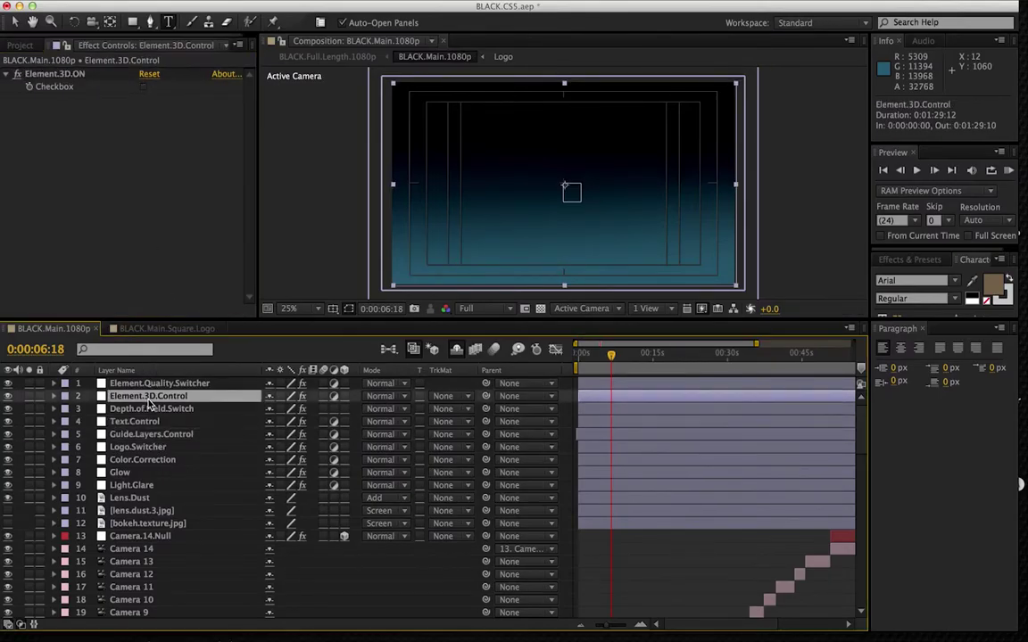
left_click(143, 86)
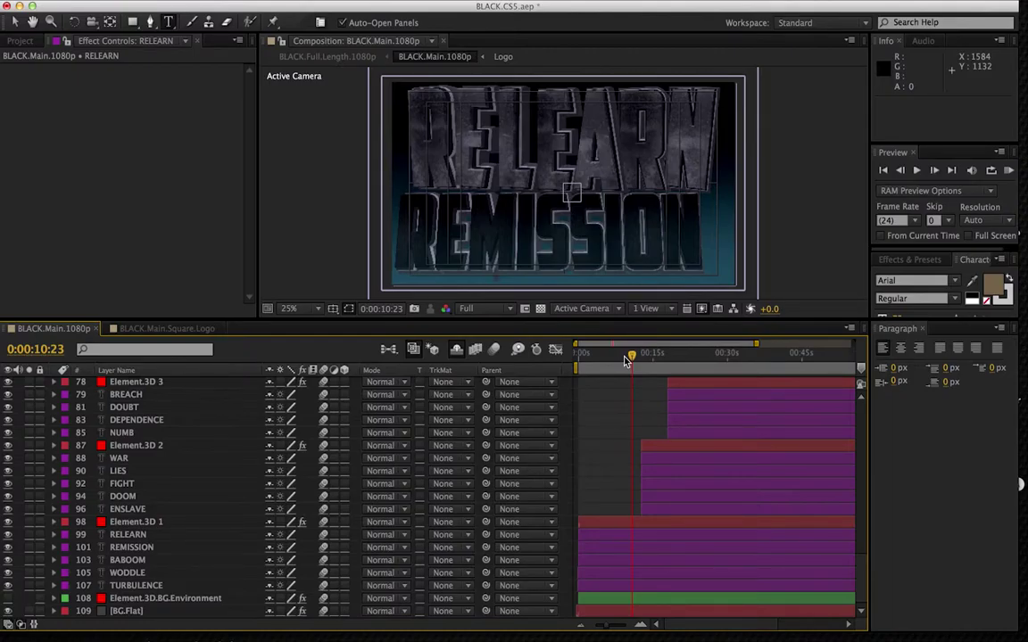
Pick the RELEARN layer under Element.3D 1 for editing, then scrub ahead to about 0:00:15:25.
left_click(123, 523)
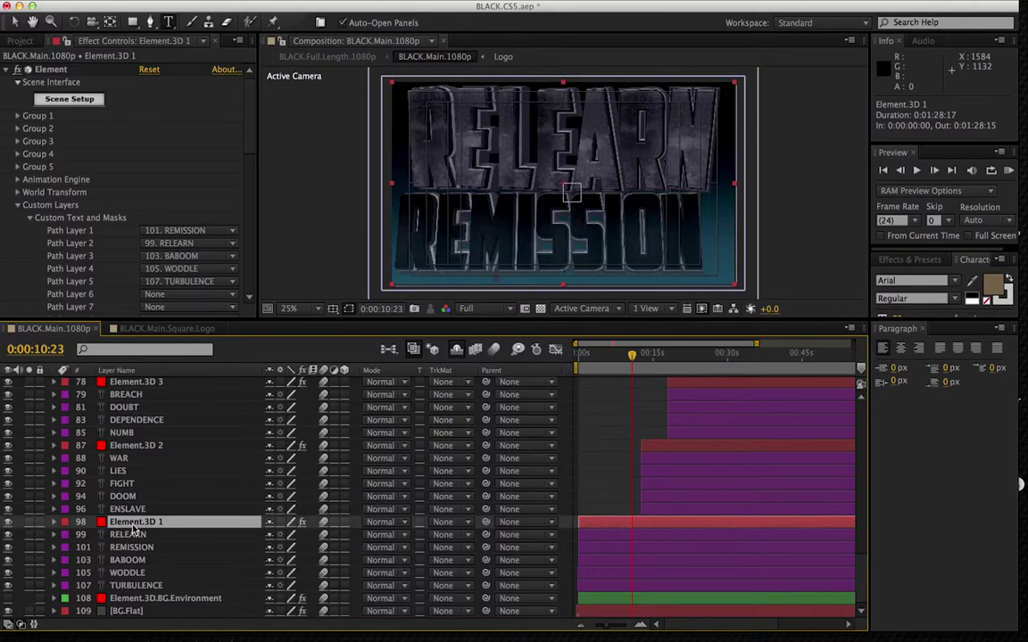
left_click(126, 535)
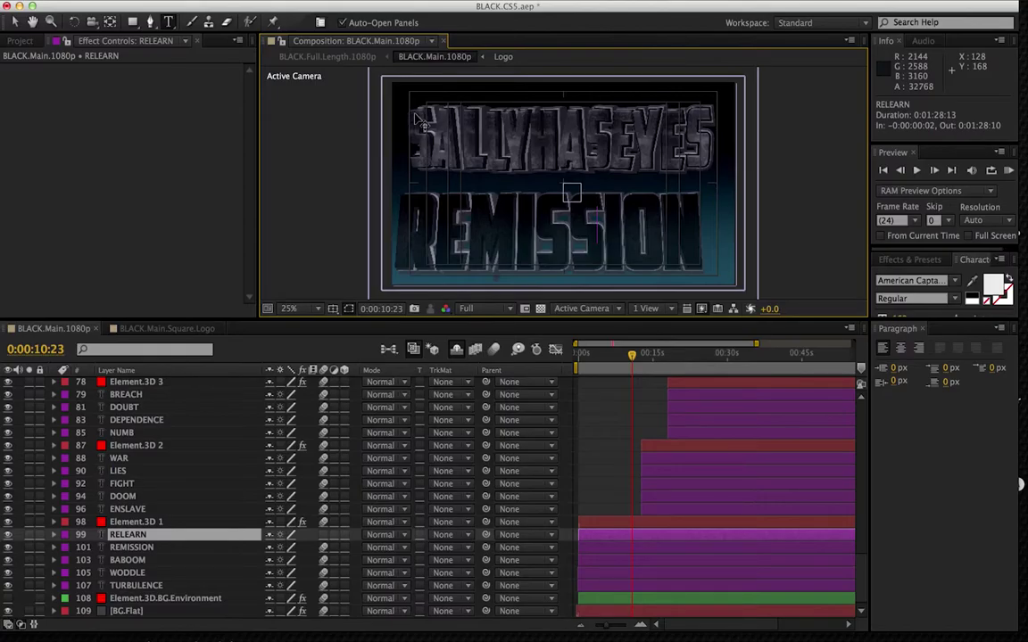
left_click_drag(643, 354, 657, 355)
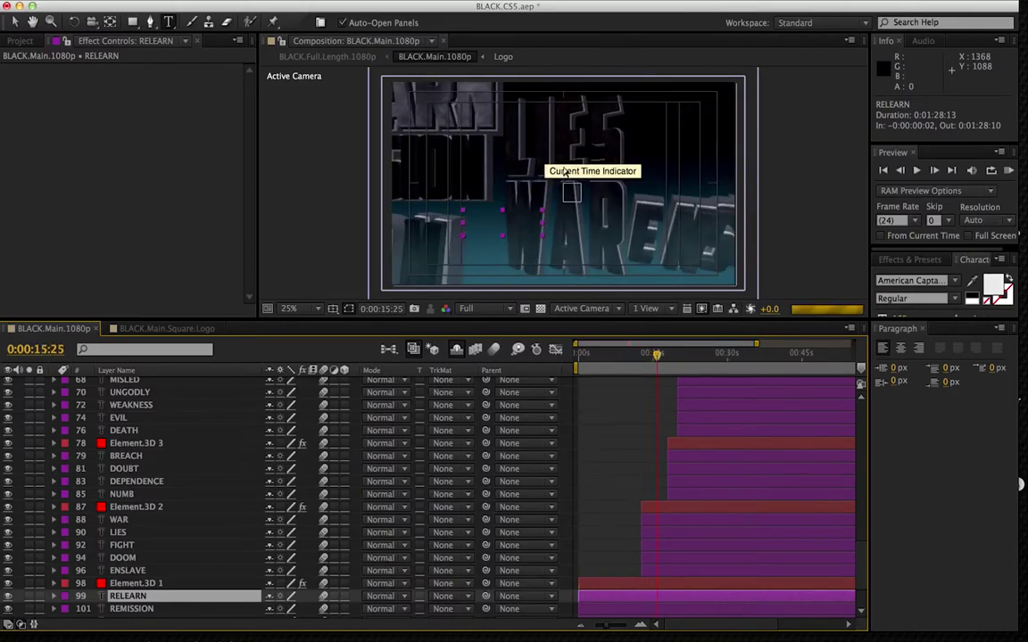
Select the Element.3D 2 group layer and begin renaming it, then cancel, keeping the original name.
scroll(855, 489, "up", 10)
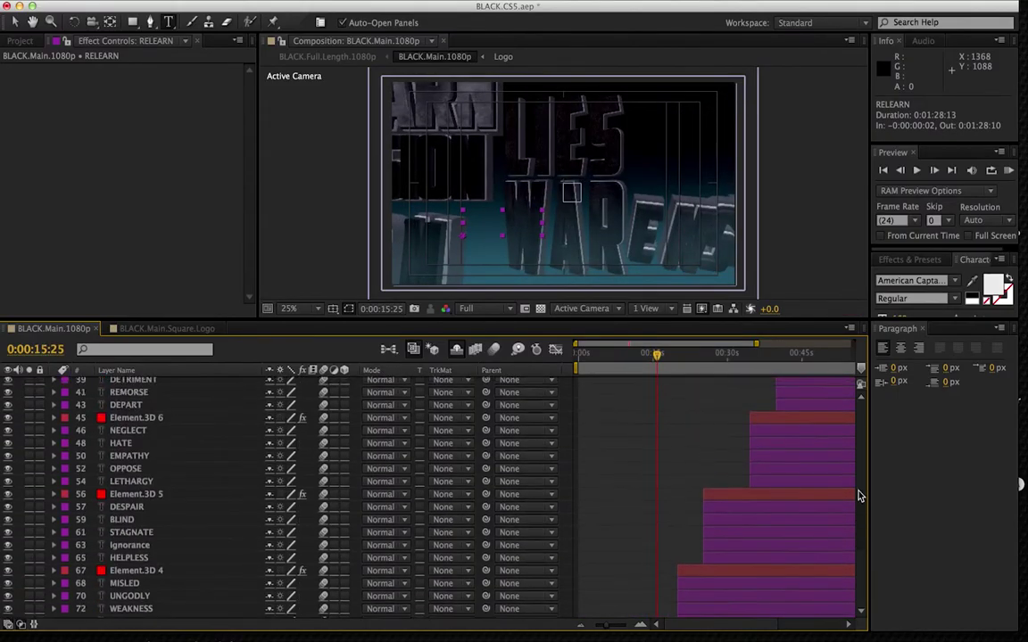
scroll(861, 536, "down", 10)
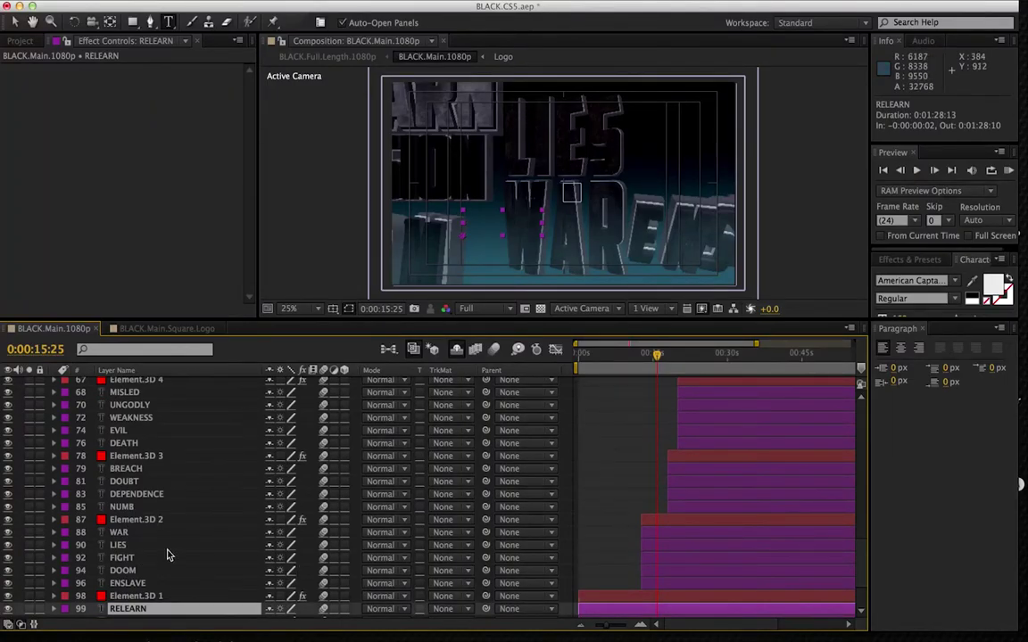
left_click(135, 520)
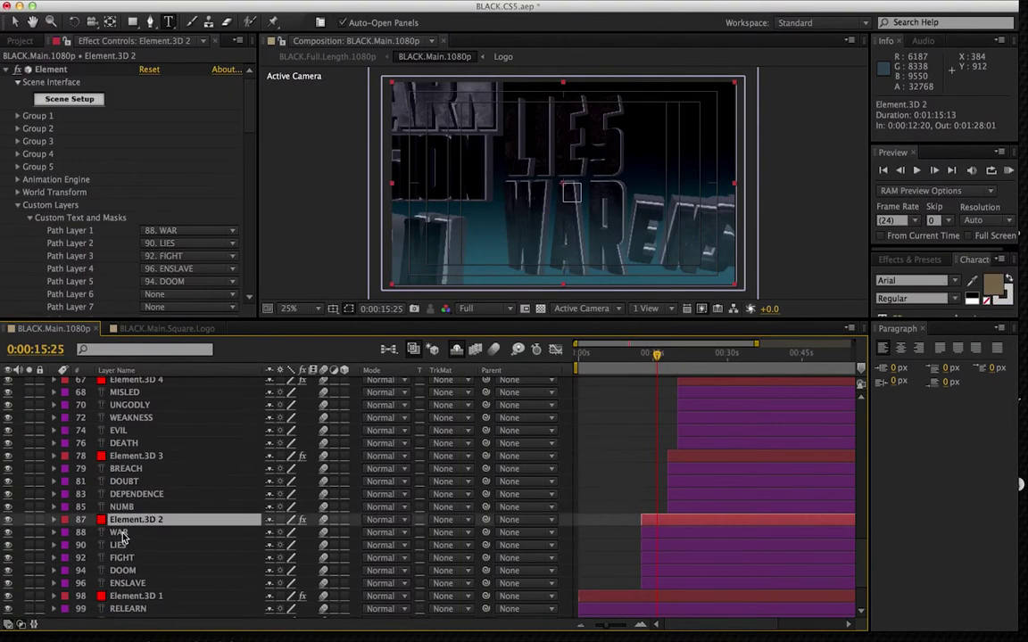
key("Return")
left_click(159, 521)
key("BackSpace")
key("BackSpace")
key("Escape")
Change WAR to WOW and LIES to SAY, then reselect Element.3D 2 to confirm.
left_click(121, 536)
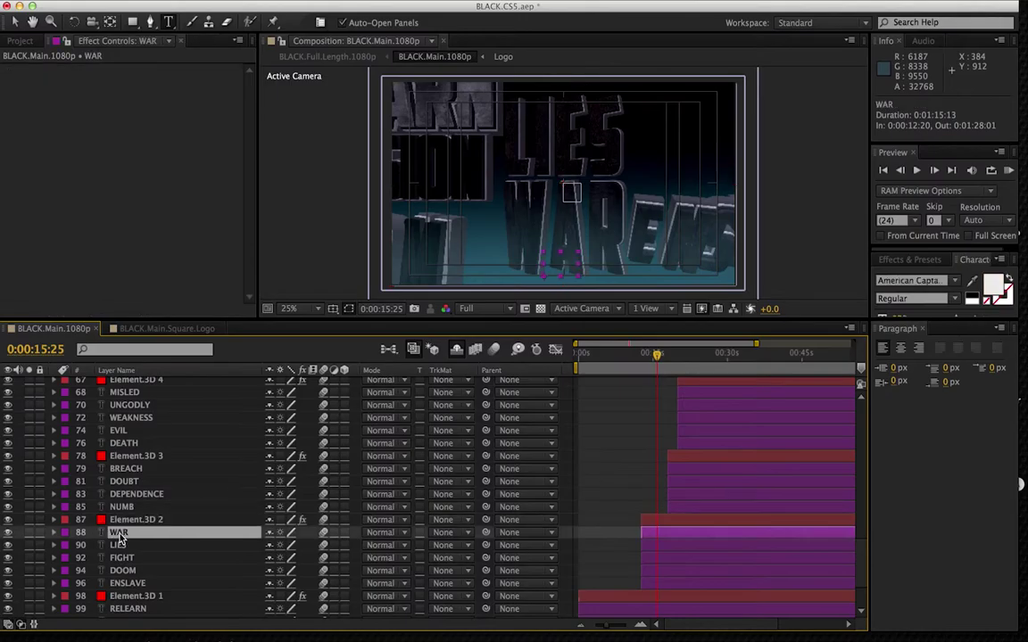
key("Return")
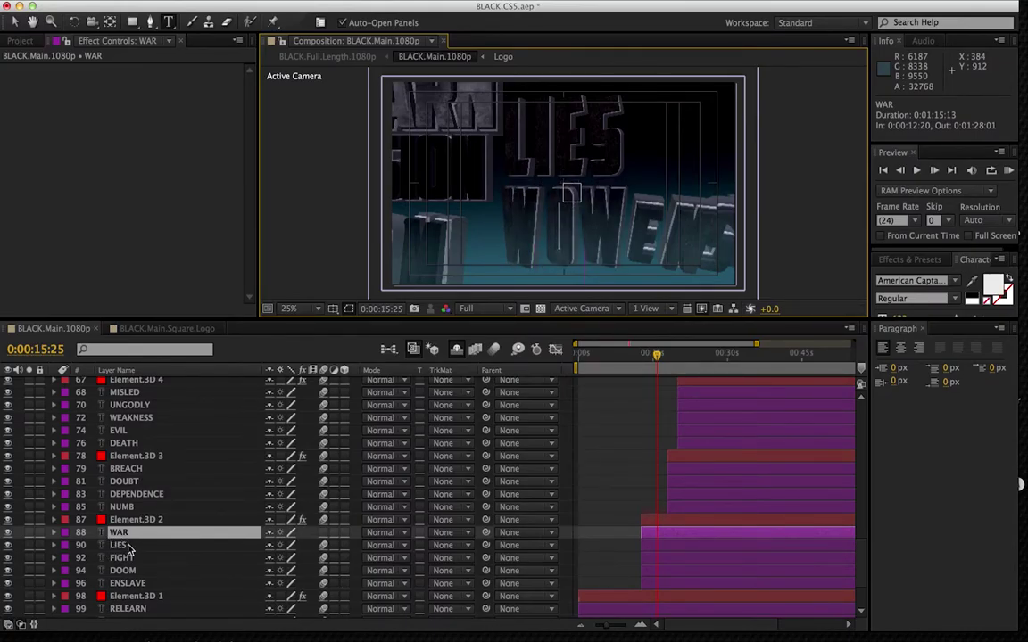
left_click(123, 547)
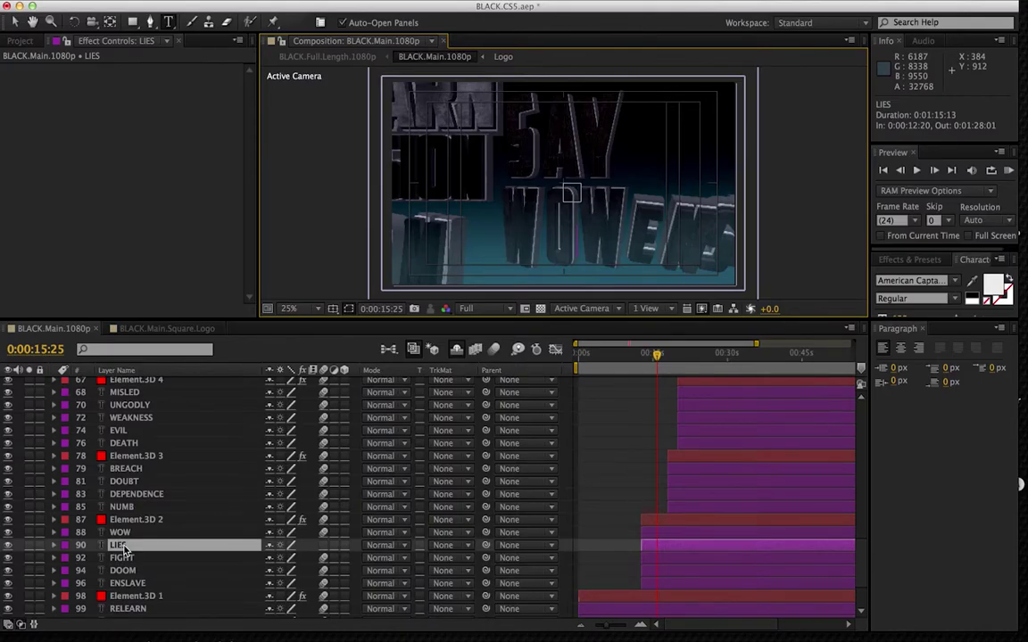
left_click(134, 519)
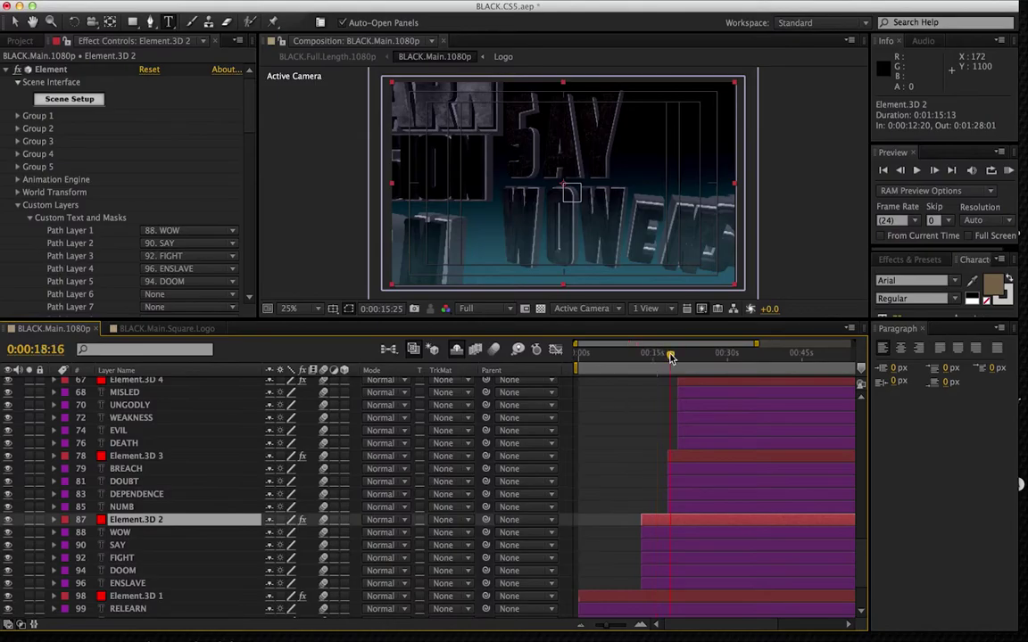
Move to 0:00:19:03 showing ENSLAVE, inspect the Text.Control and Guide.Layers.Control switches, and zoom the timeline.
left_click_drag(658, 354, 674, 359)
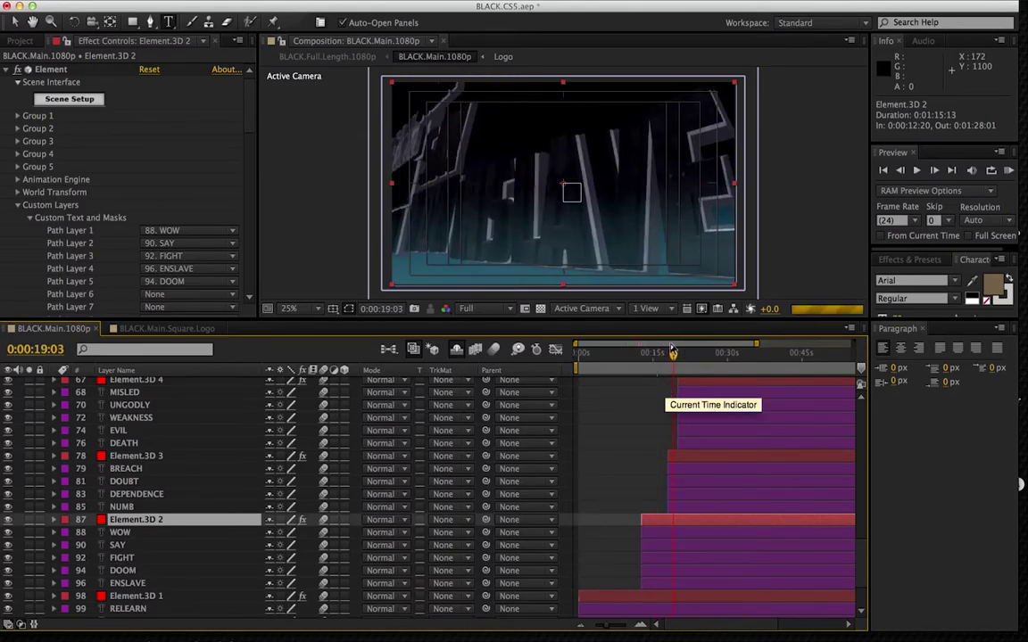
left_click_drag(861, 553, 850, 417)
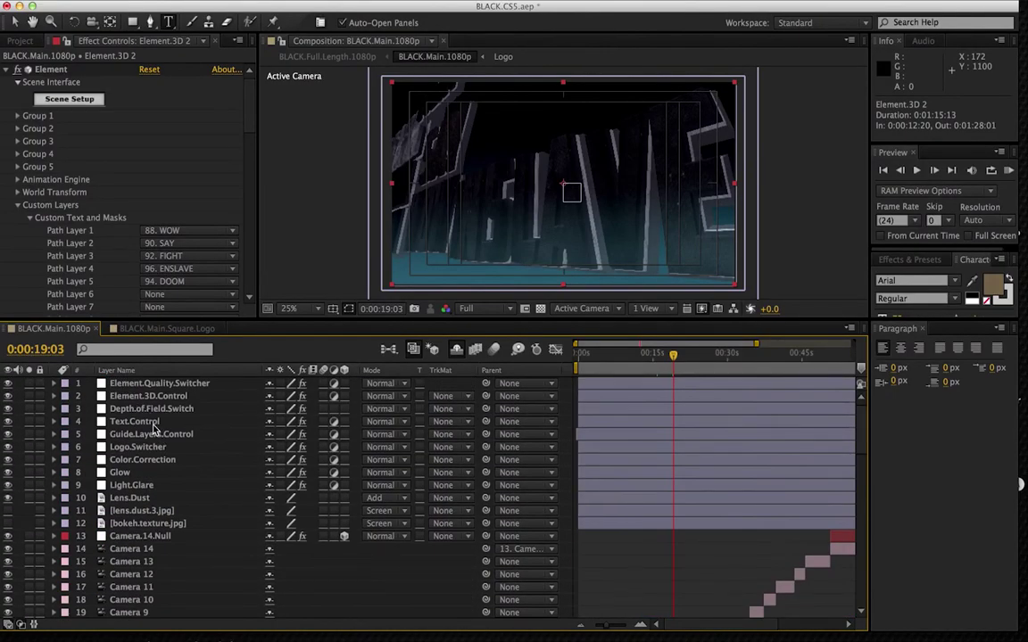
left_click(138, 421)
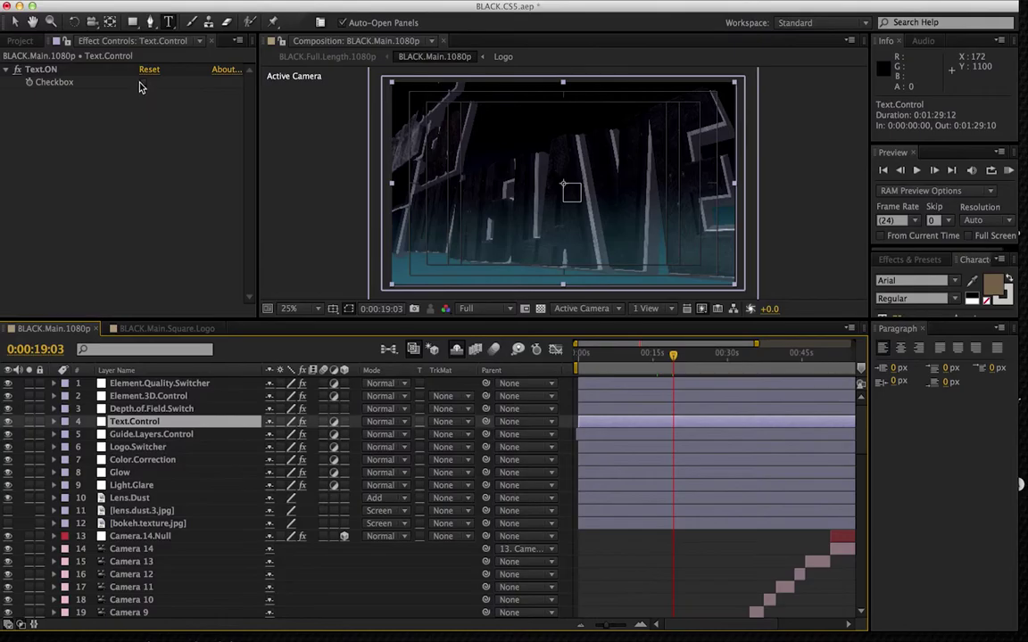
left_click(133, 435)
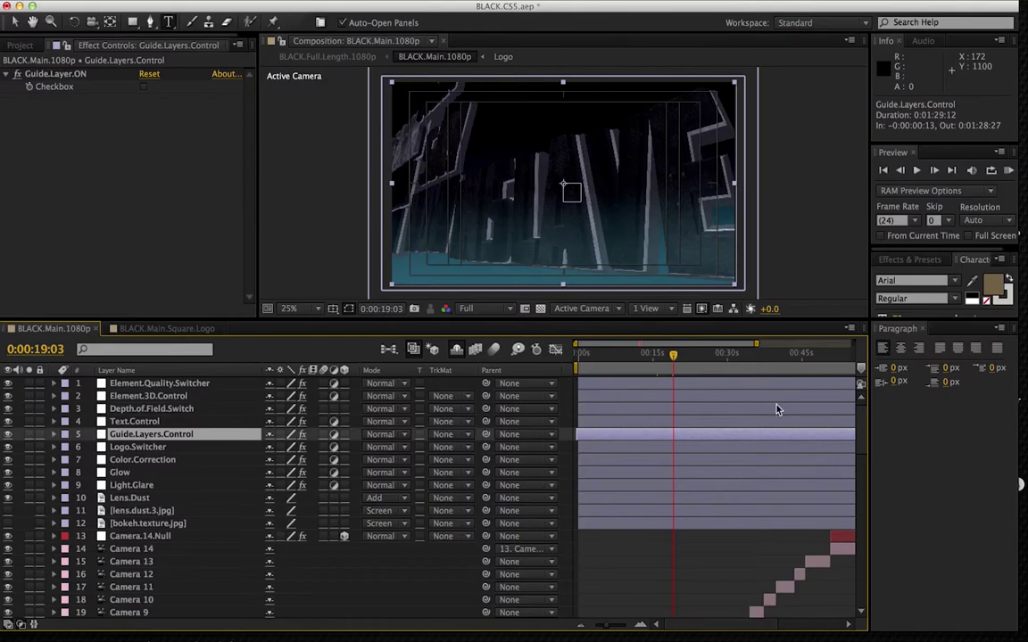
left_click_drag(863, 426, 865, 467)
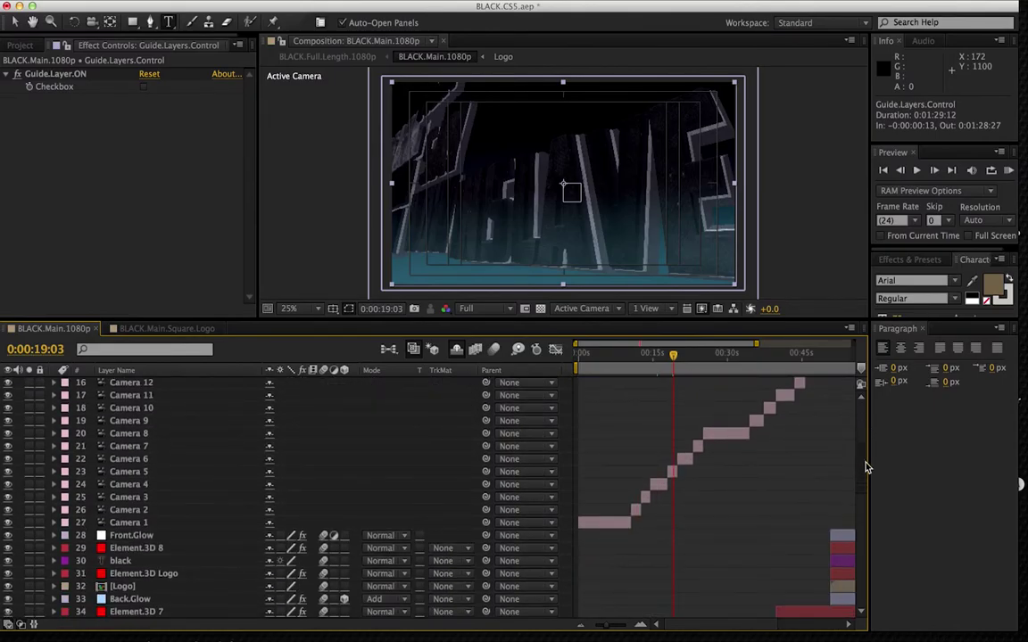
key("=")
key("=")
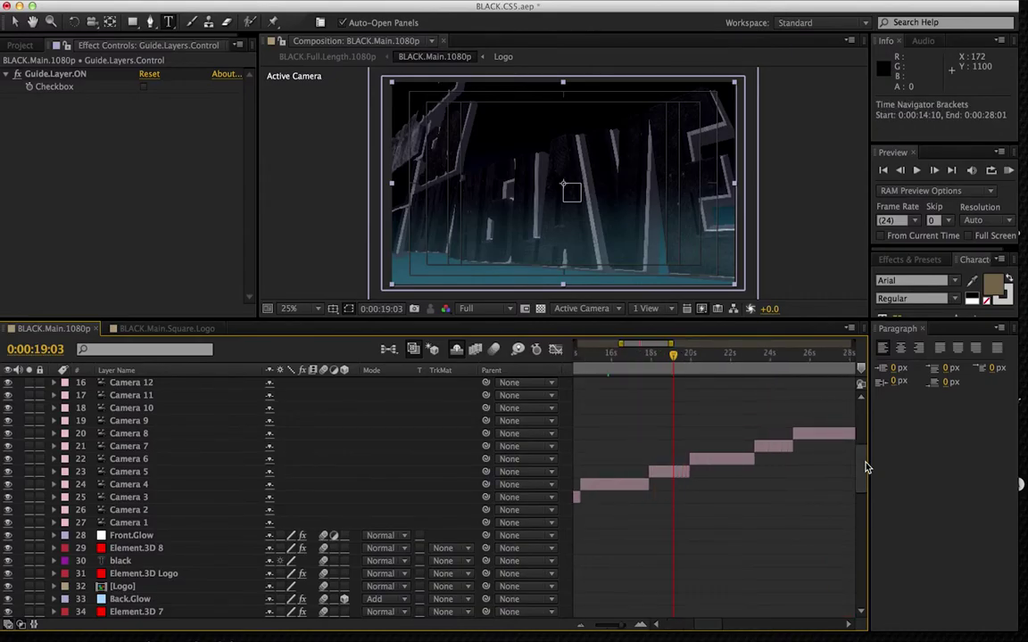
Select the ENSLAVE text layer and retype it with a new word.
scroll(863, 456, "up", 1)
scroll(863, 456, "down", 6)
scroll(866, 486, "up", 7)
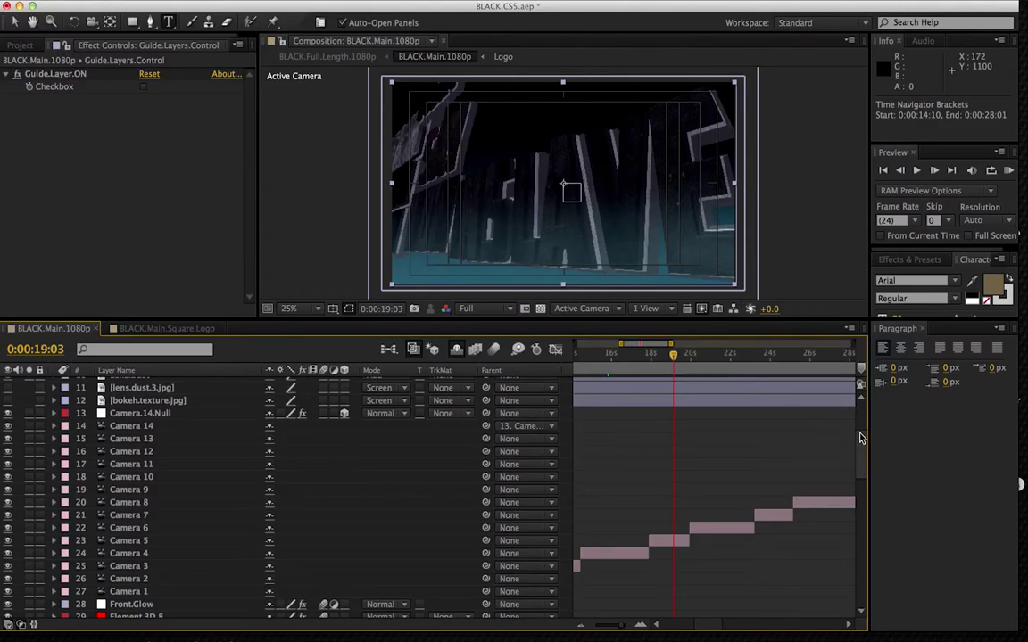
scroll(859, 456, "down", 20)
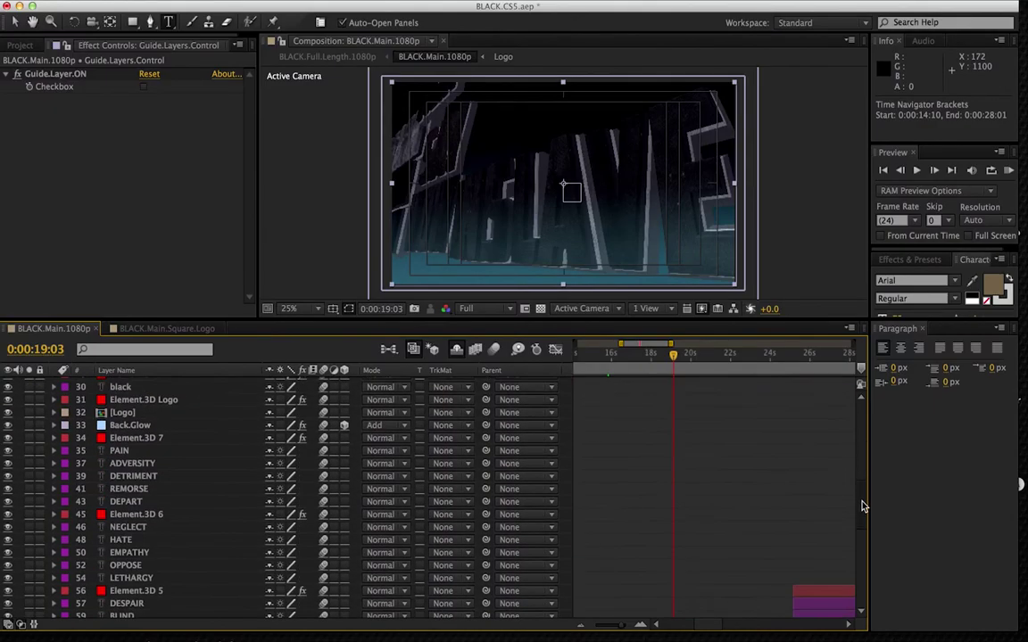
left_click(127, 559)
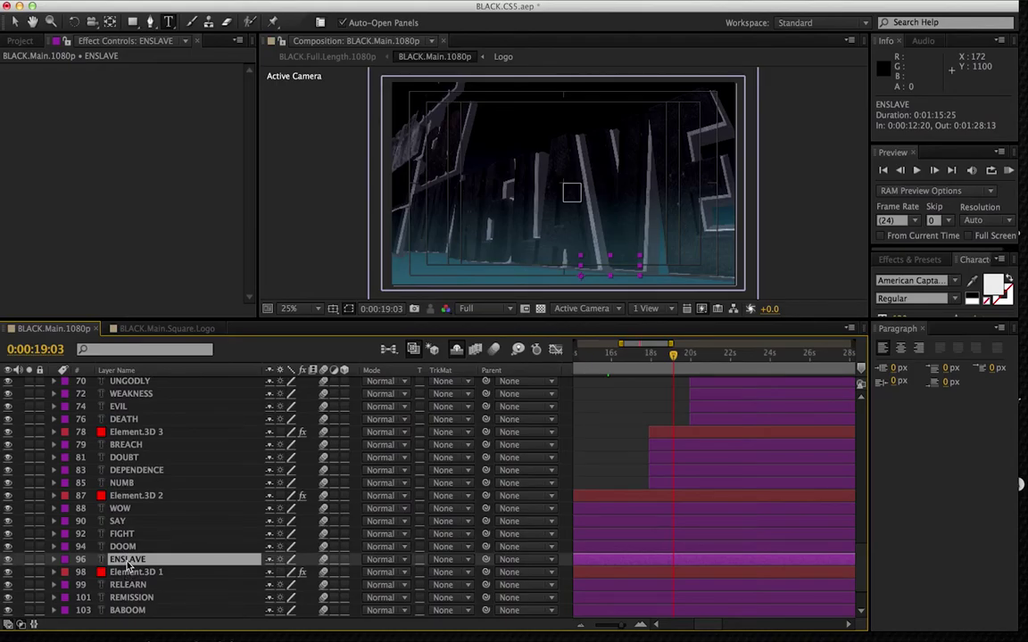
double_click(127, 559)
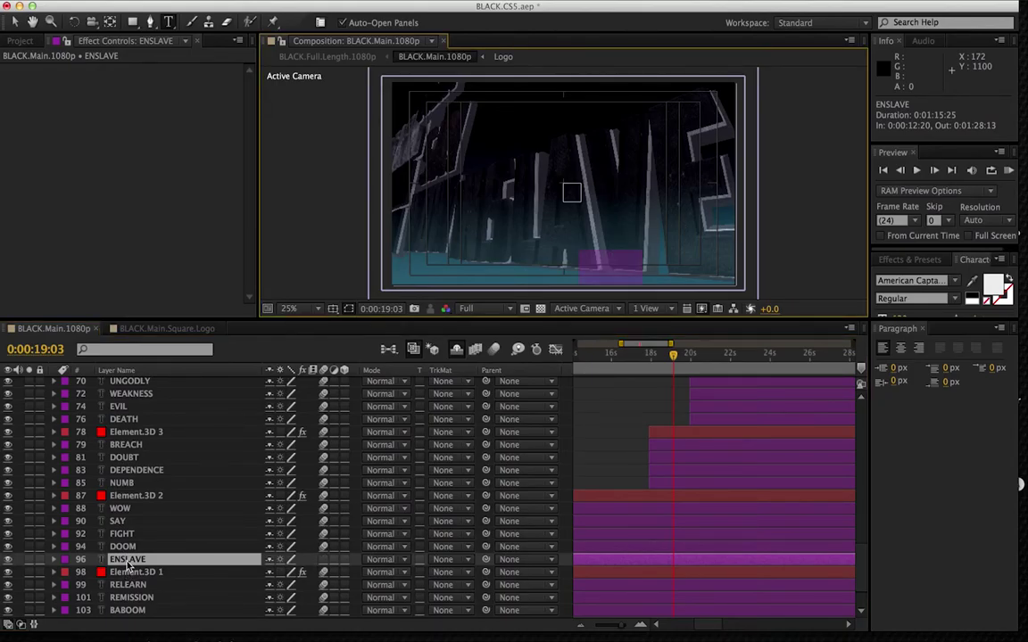
scroll(714, 447, "up", 20)
left_click(735, 383)
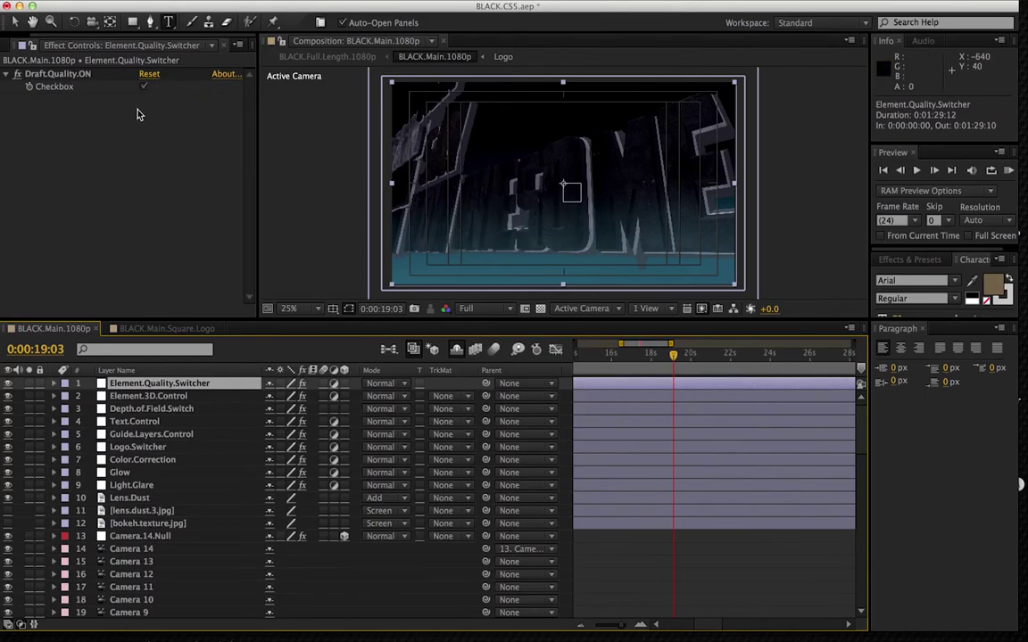
Uncheck Draft.Quality.ON on Element.Quality.Switcher so the words render in full quality.
left_click(143, 86)
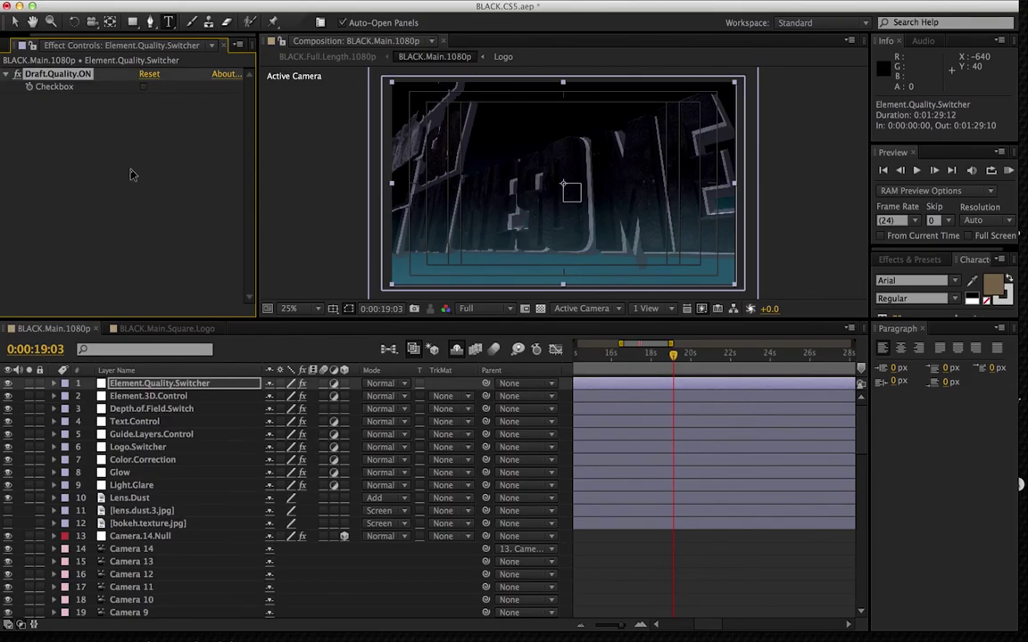